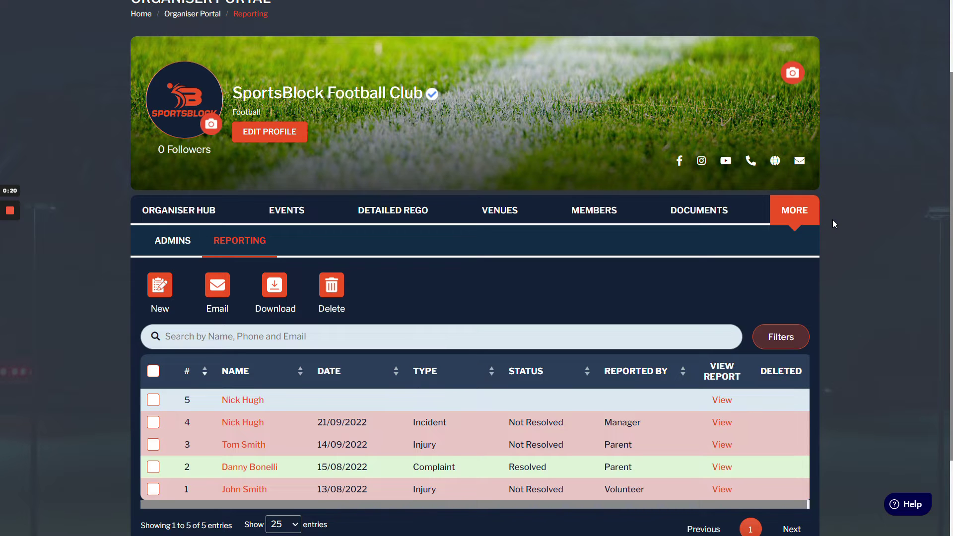
# - Go to the club's admin management page and open its list of reports
pyautogui.click(790, 215)
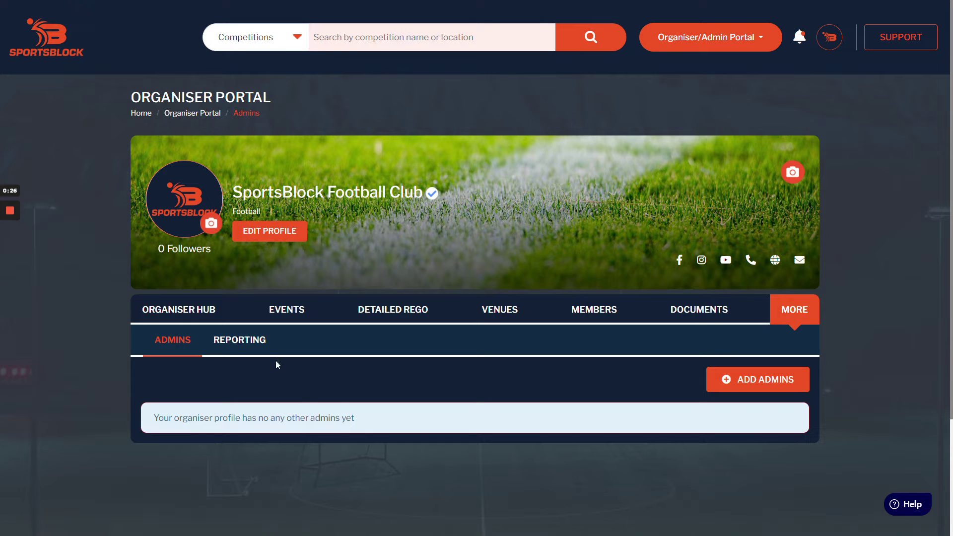
pyautogui.click(237, 343)
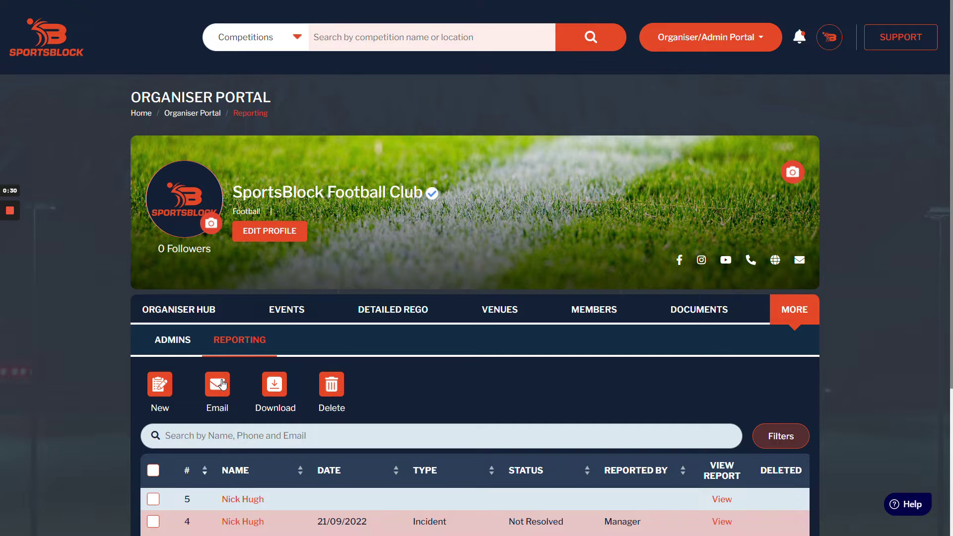
pyautogui.scroll(-2, 407, 287)
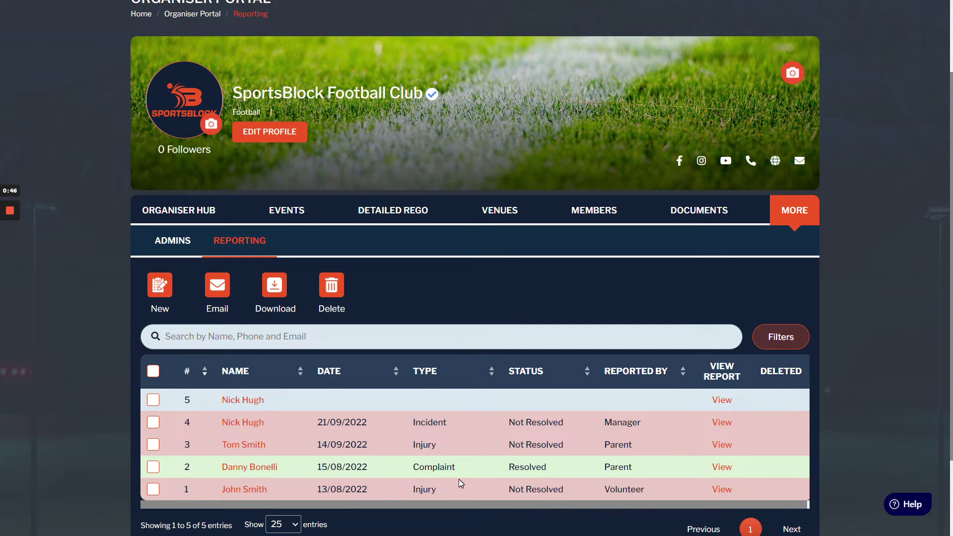
# - Start new Report No. 6 and look over its report type options and form fields
pyautogui.click(159, 297)
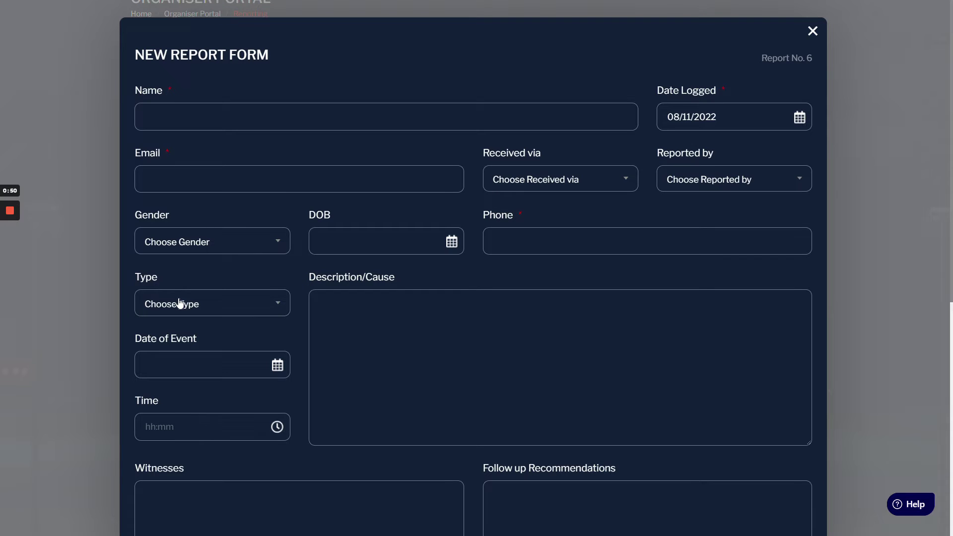
pyautogui.click(180, 303)
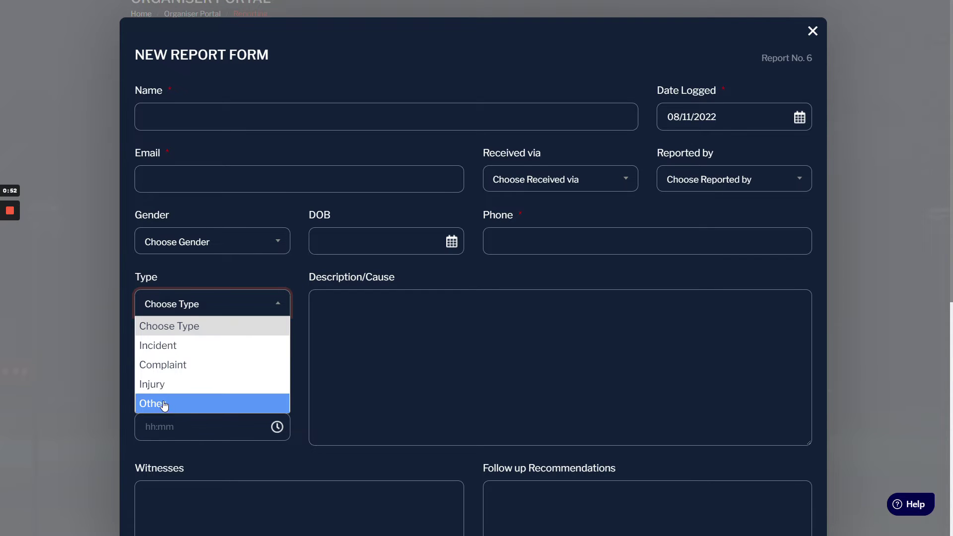
pyautogui.click(160, 311)
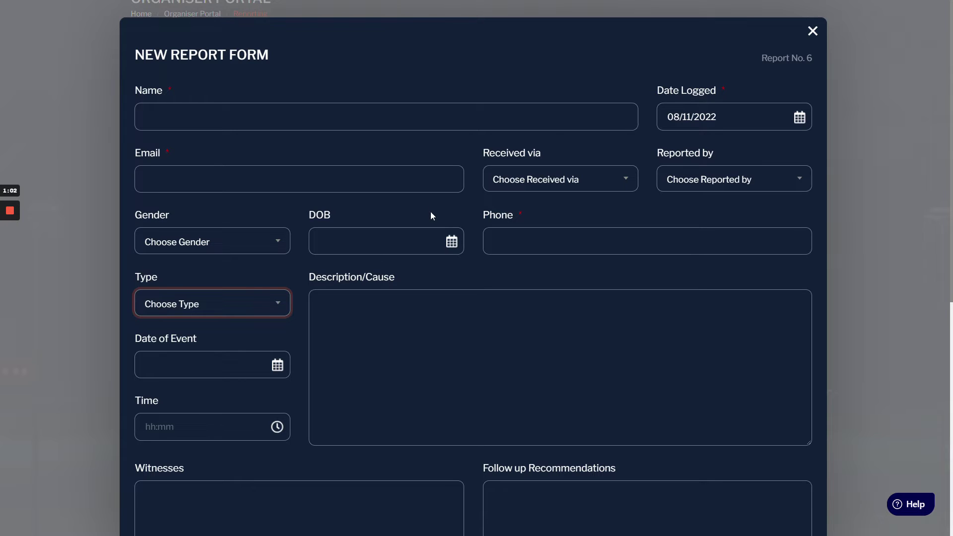
pyautogui.click(495, 30)
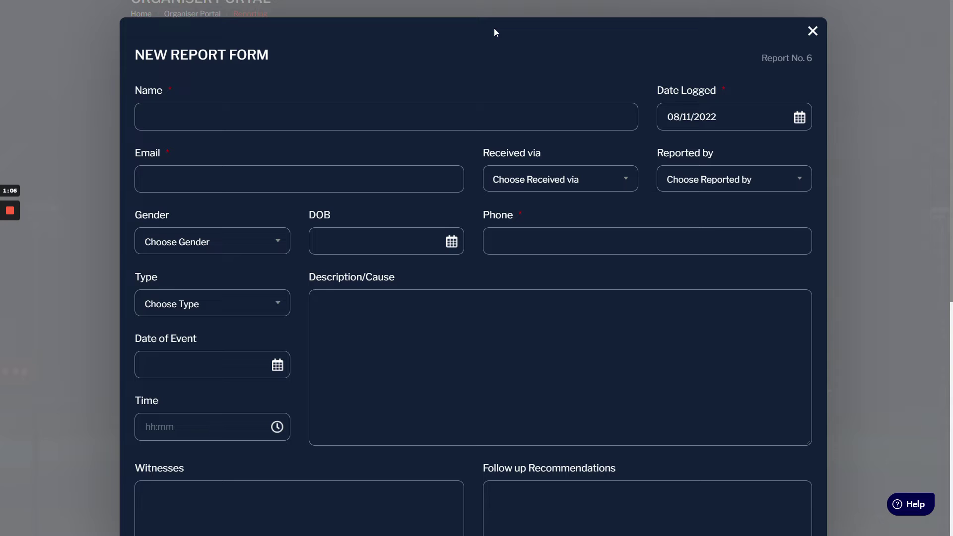
pyautogui.scroll(-8, 434, 80)
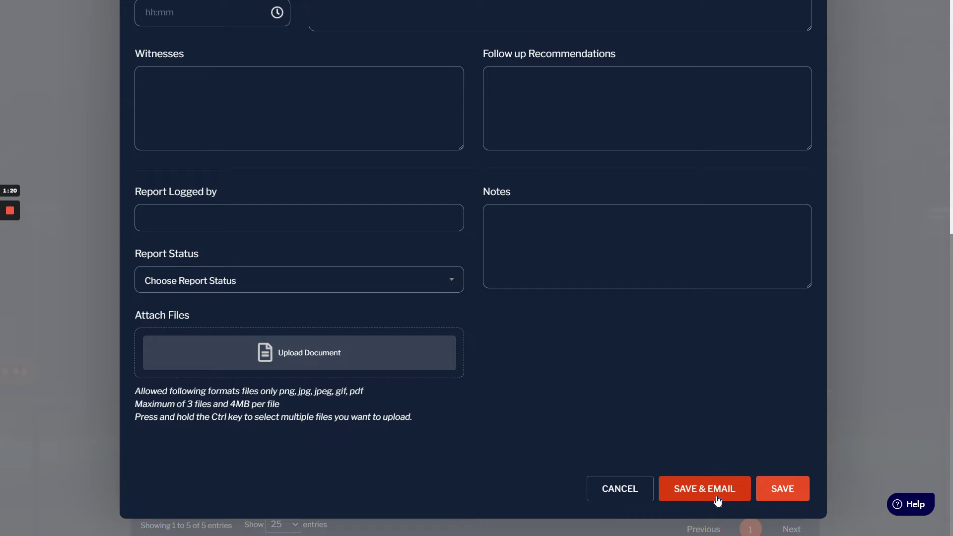
pyautogui.scroll(8, 516, 431)
pyautogui.scroll(1, 516, 435)
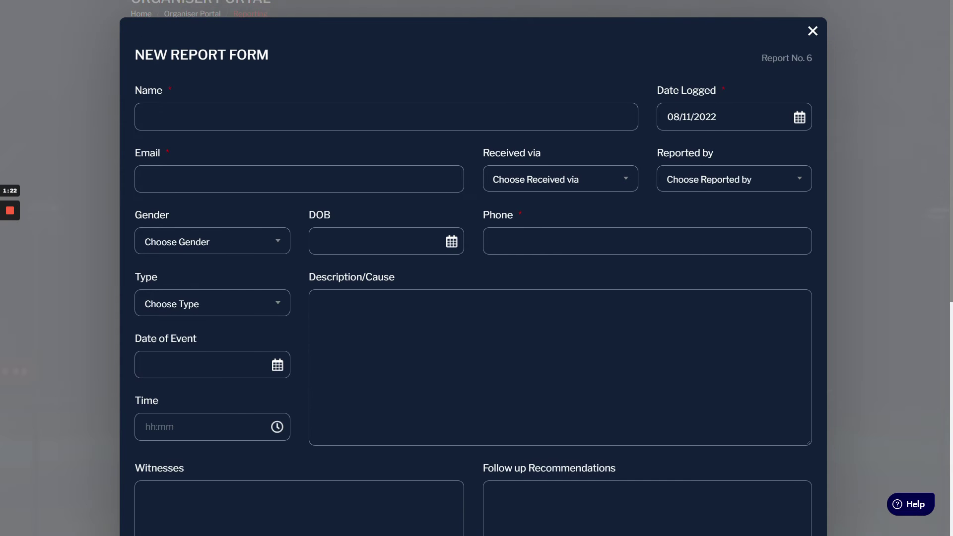
# - Enter the injured player's name and injury details for 05/11/2022, 03:30 pm
pyautogui.click(263, 117)
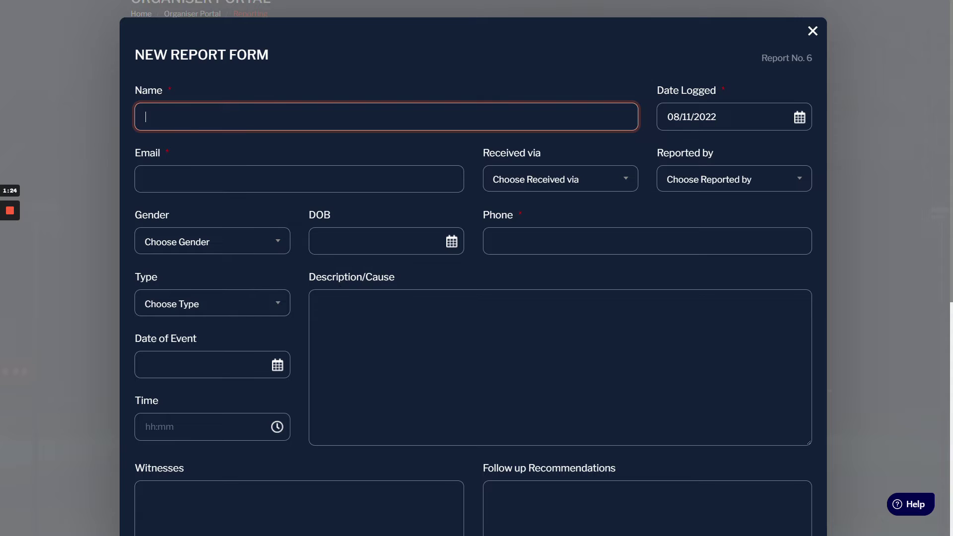
pyautogui.moveTo(11, 249)
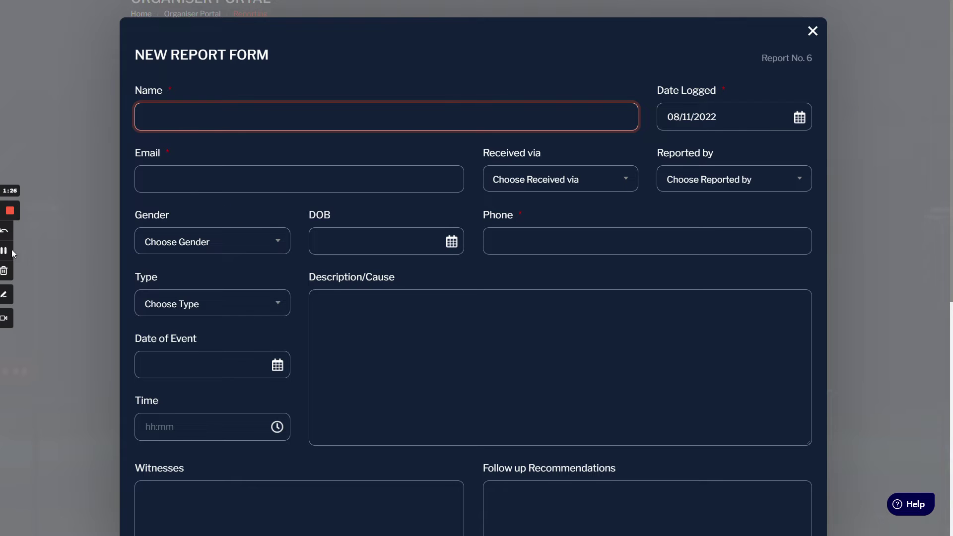
pyautogui.click(11, 249)
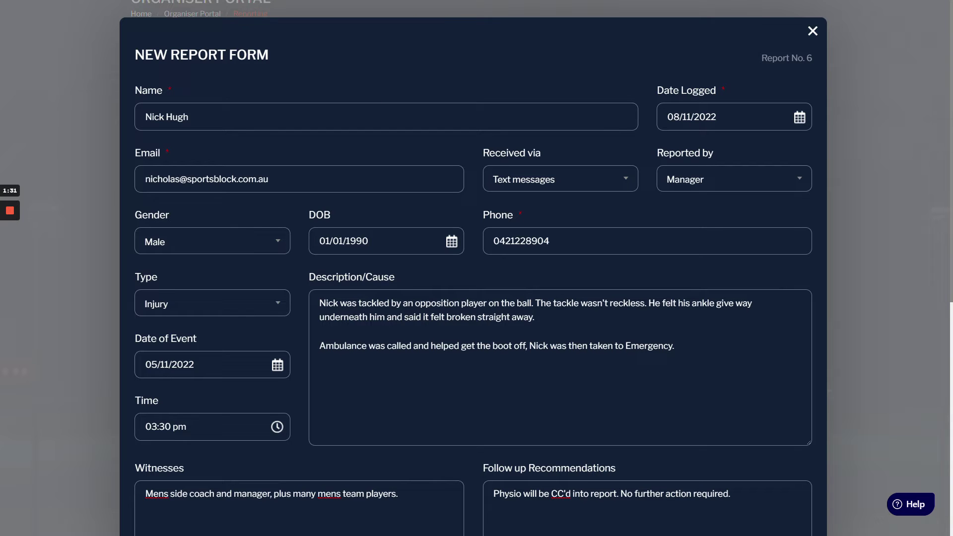
pyautogui.scroll(-4, 402, 146)
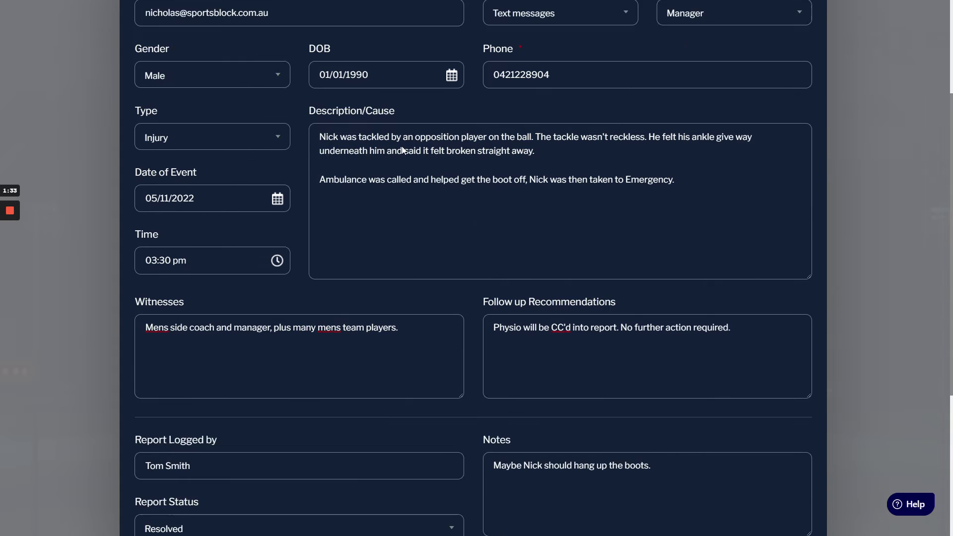
pyautogui.scroll(4, 200, 121)
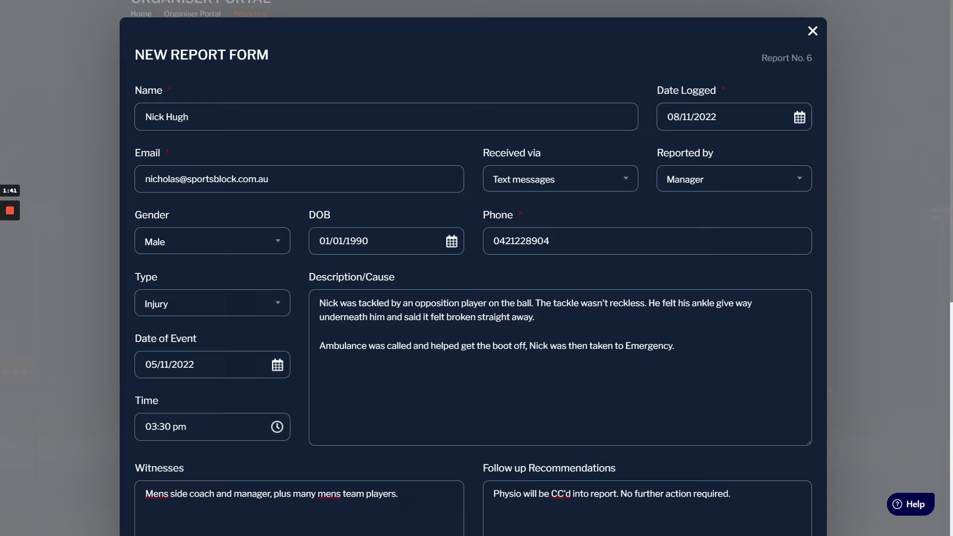
# - Keep Received via set to Text messages
pyautogui.click(553, 177)
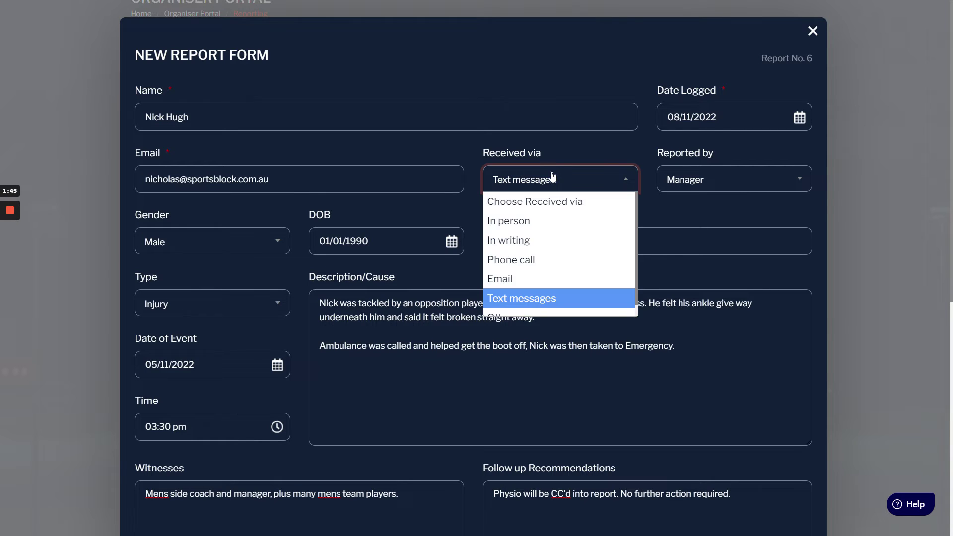
pyautogui.click(552, 176)
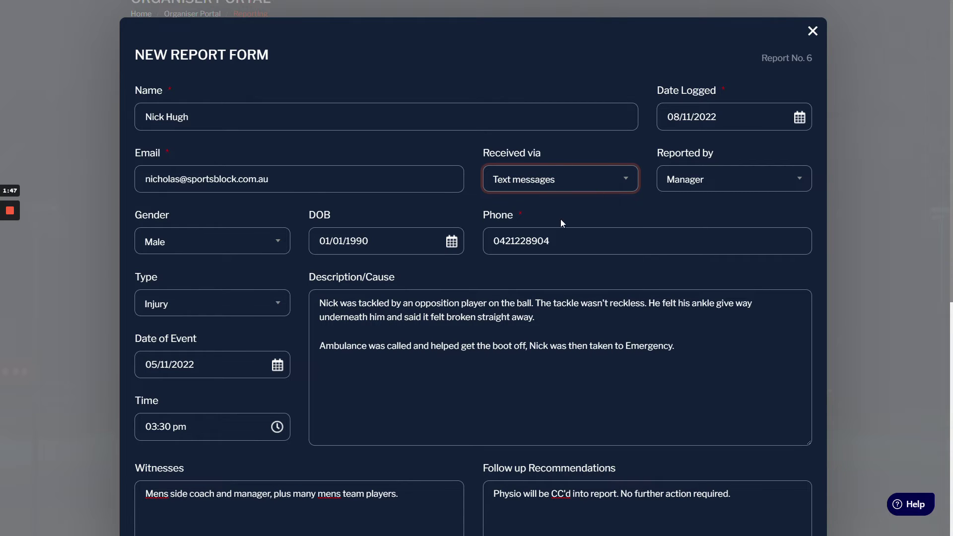
pyautogui.scroll(-4, 561, 219)
pyautogui.scroll(3, 646, 174)
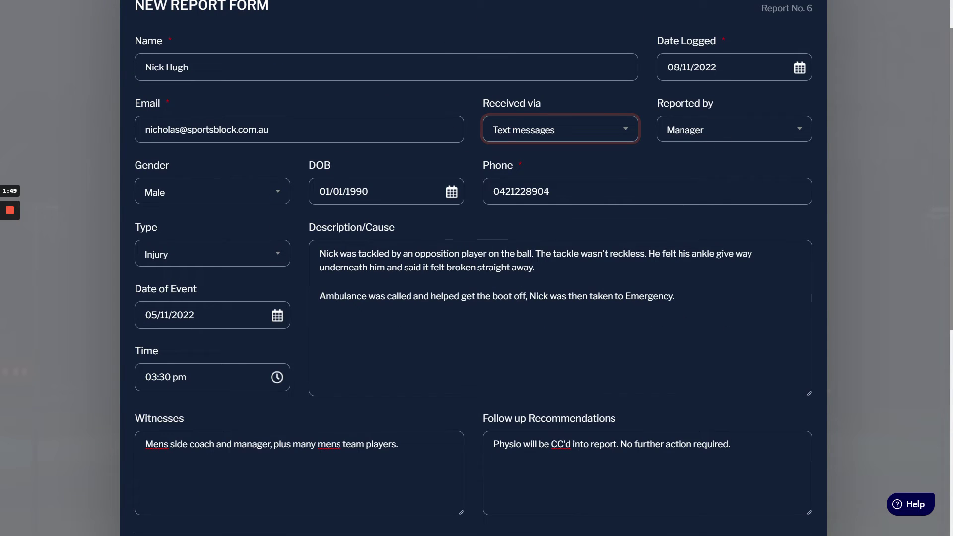
pyautogui.click(219, 260)
pyautogui.click(219, 260)
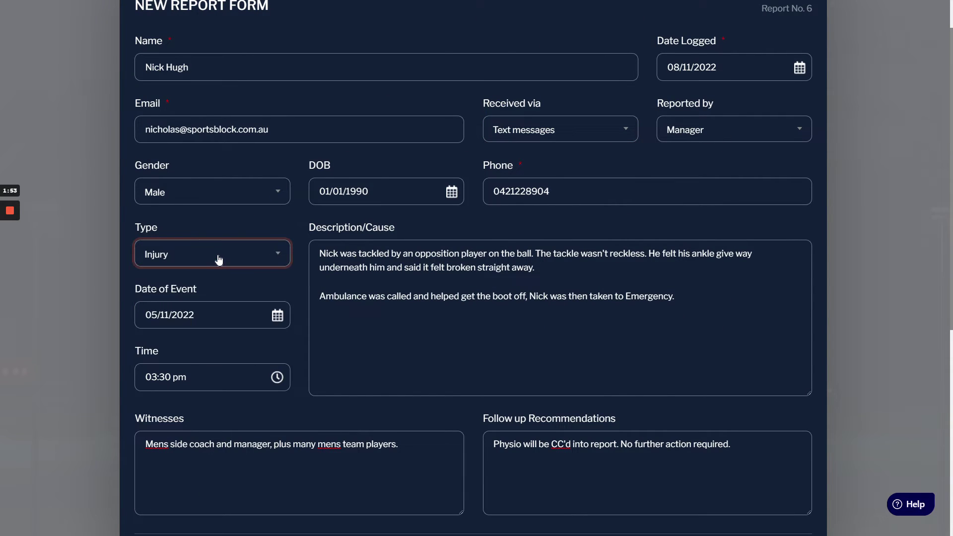
pyautogui.press('Tab')
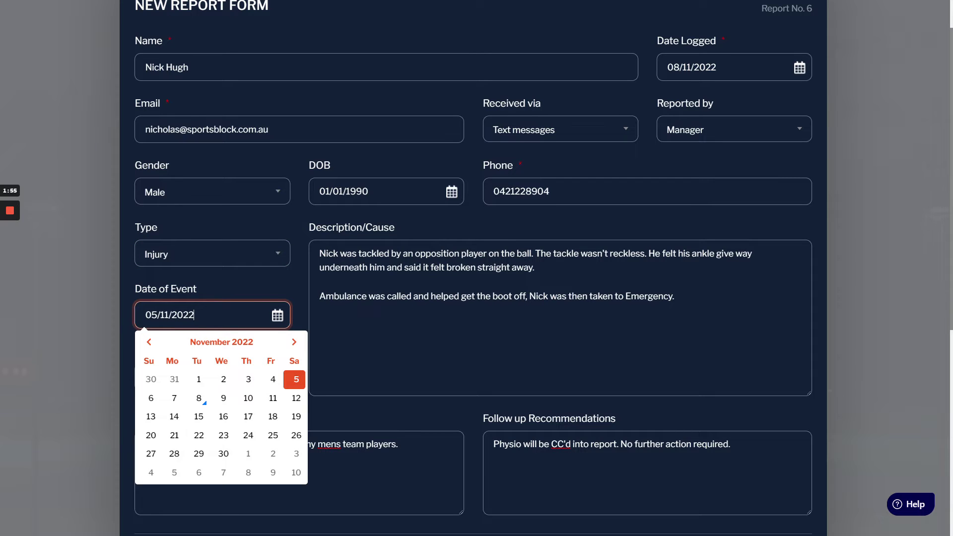
pyautogui.press('Escape')
pyautogui.scroll(1, 476, 268)
pyautogui.scroll(-2, 477, 268)
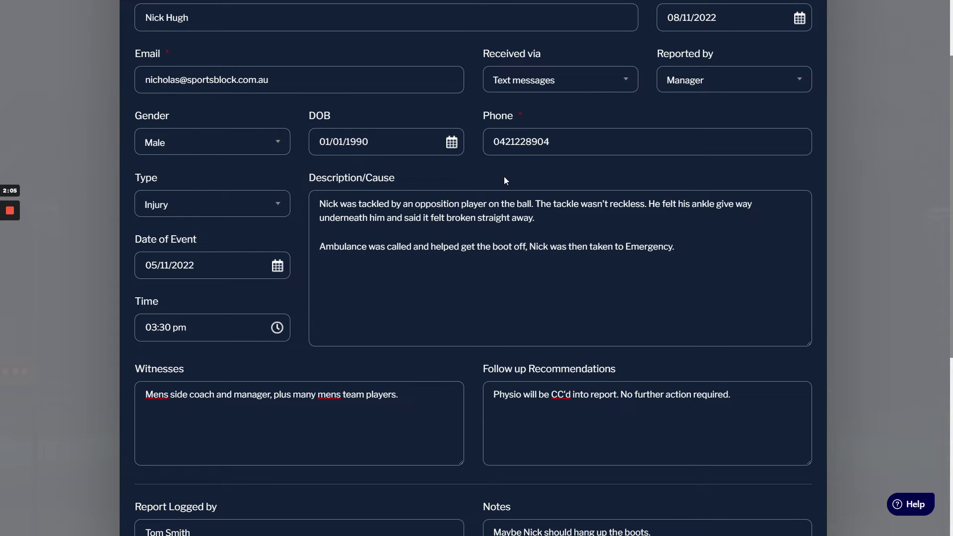
pyautogui.scroll(-3, 504, 179)
pyautogui.click(189, 246)
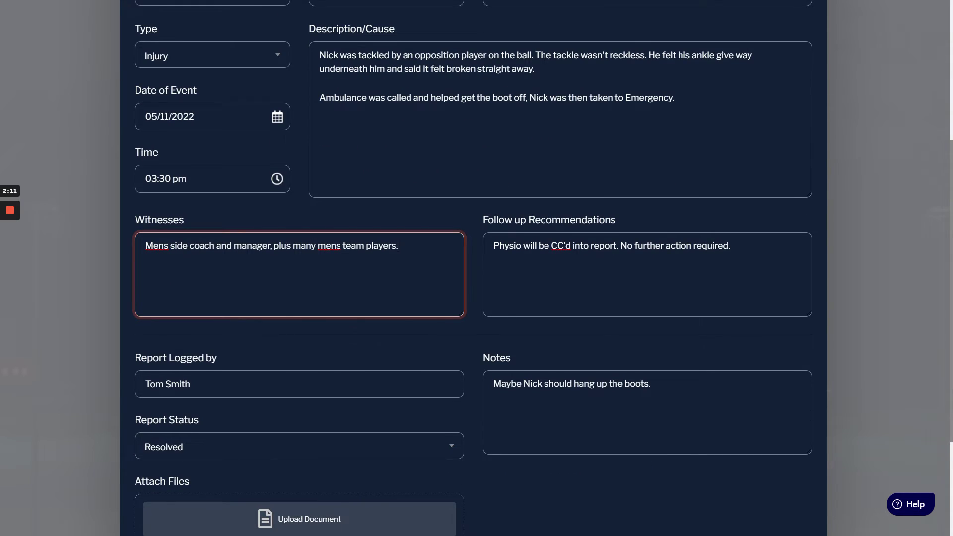
pyautogui.click(646, 245)
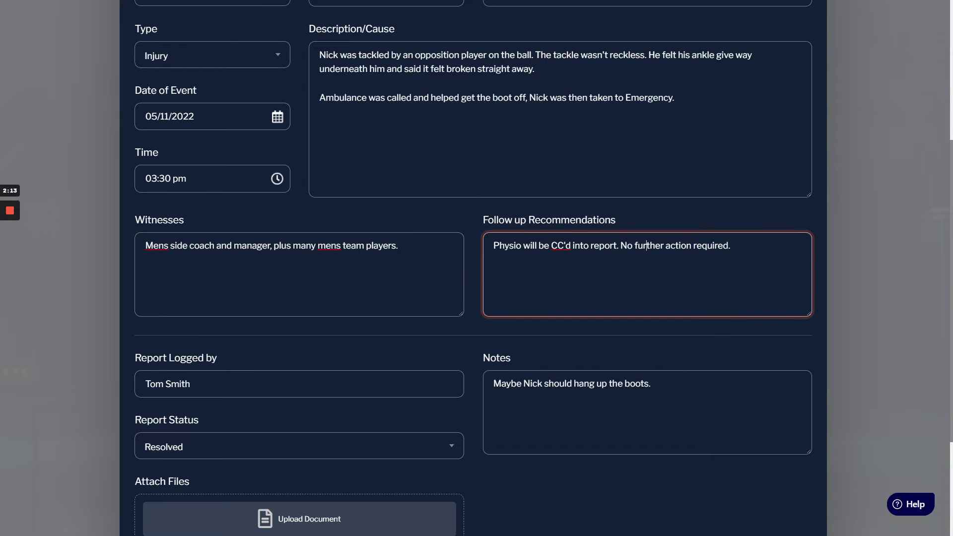
pyautogui.scroll(-3, 306, 286)
pyautogui.click(190, 291)
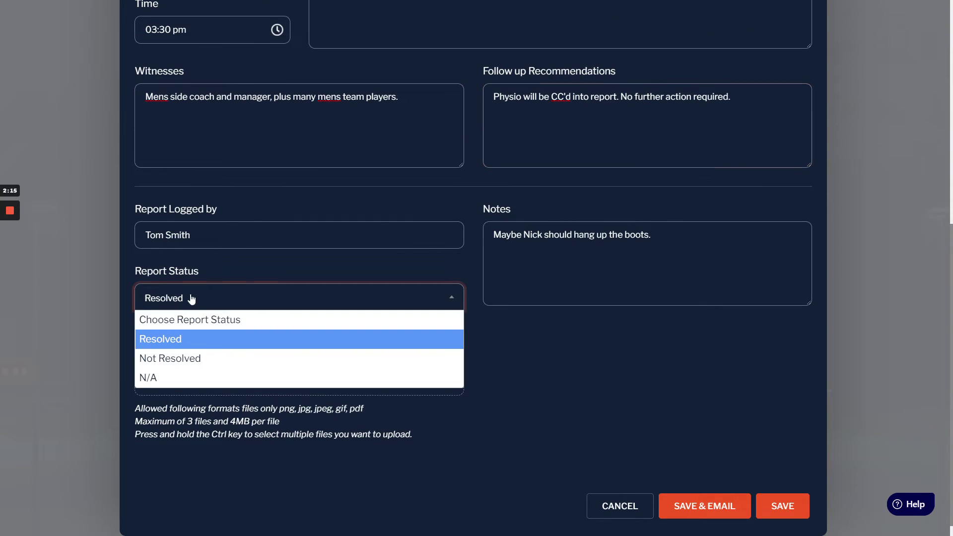
pyautogui.click(169, 295)
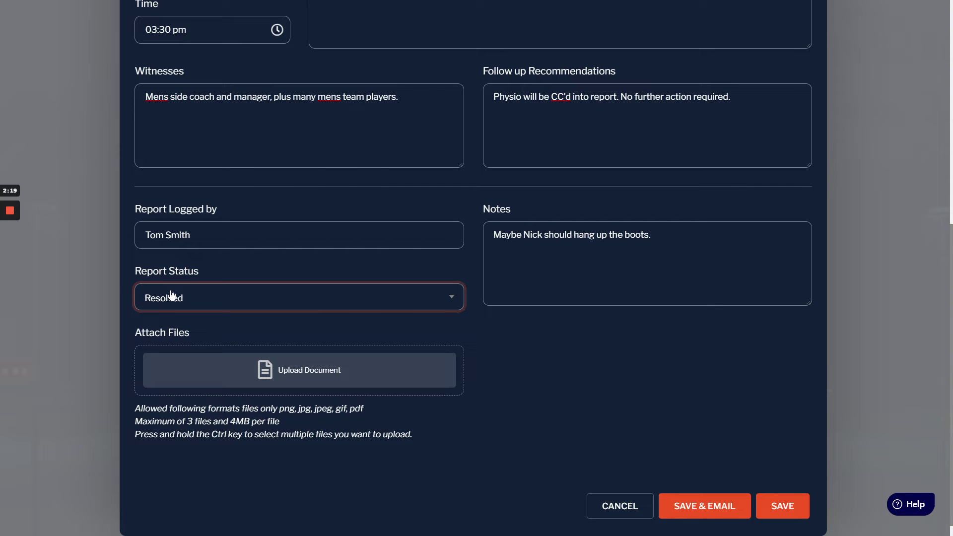
pyautogui.click(517, 321)
pyautogui.scroll(-1, 387, 372)
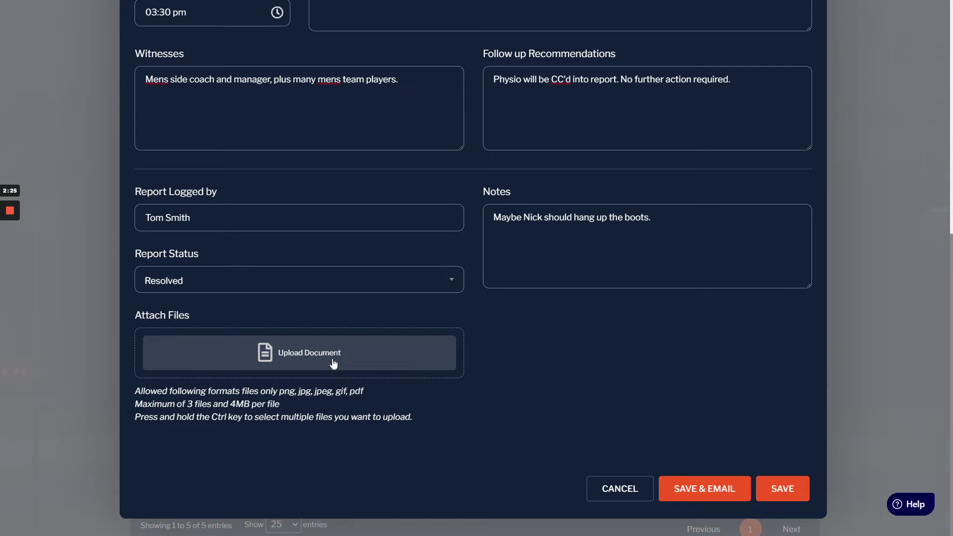
pyautogui.click(719, 488)
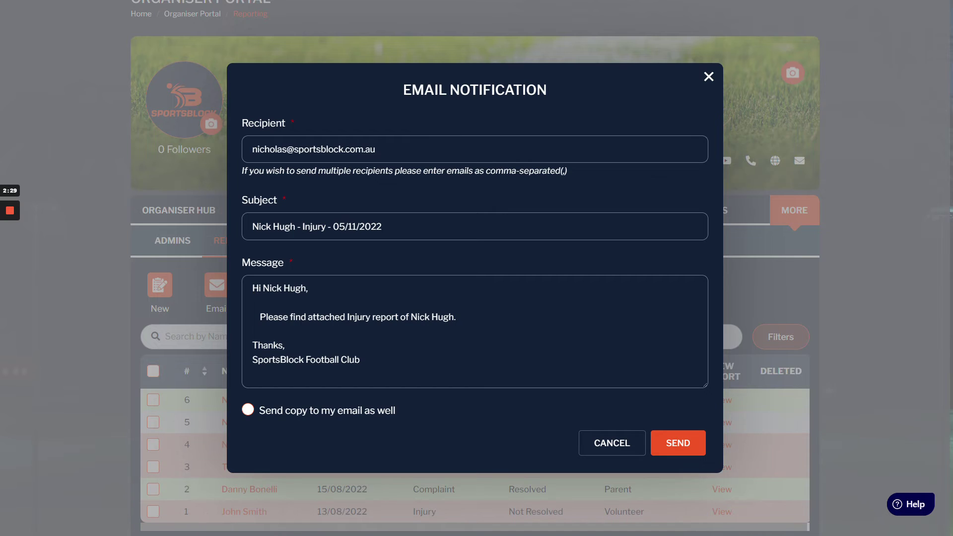
pyautogui.click(390, 149)
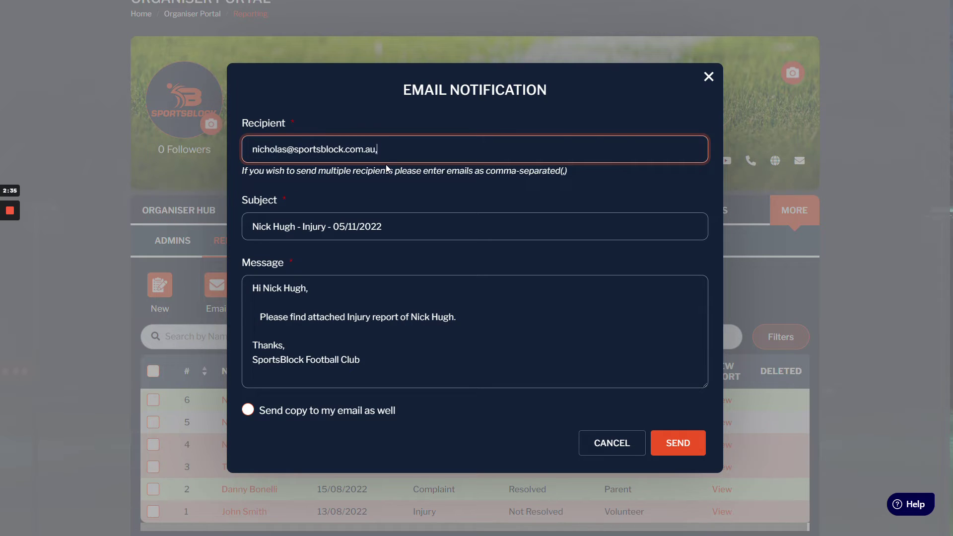
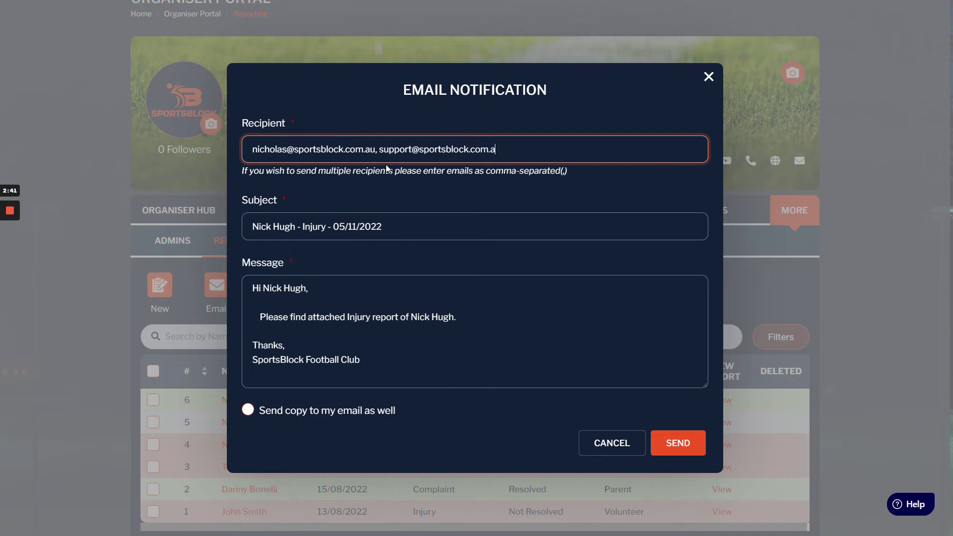
pyautogui.click(382, 226)
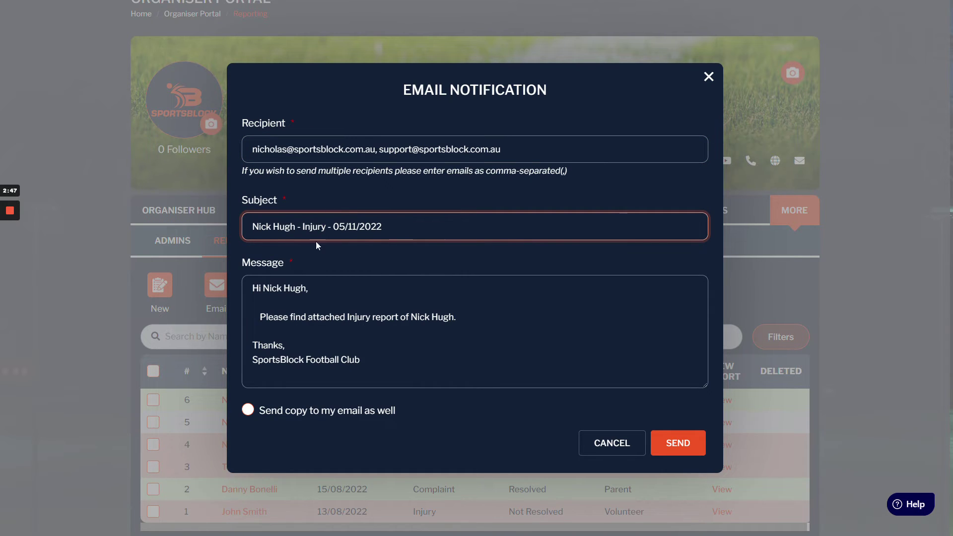
# - Remove the indent before 'Please', send a copy to yourself, and send the email
pyautogui.moveTo(252, 317); pyautogui.dragTo(266, 318)
pyautogui.write('P')
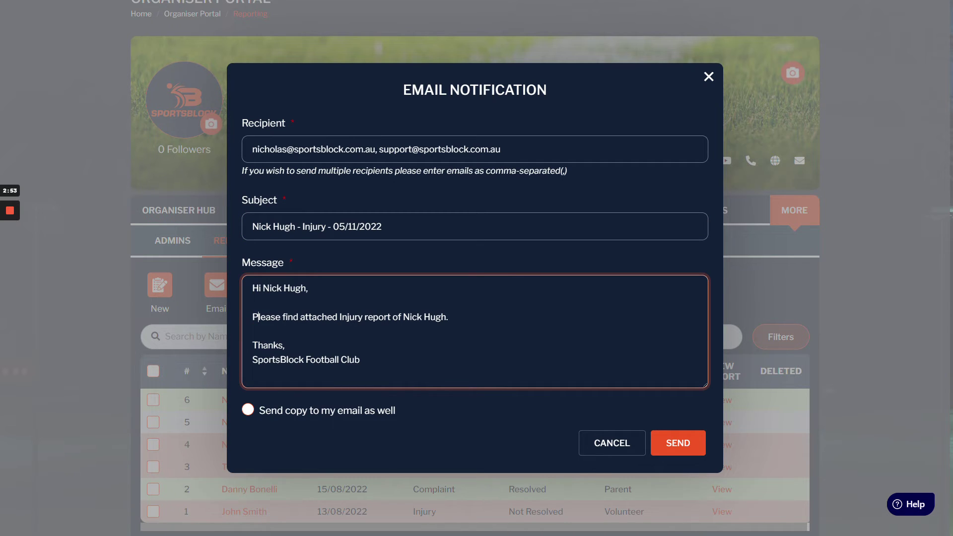
pyautogui.click(270, 413)
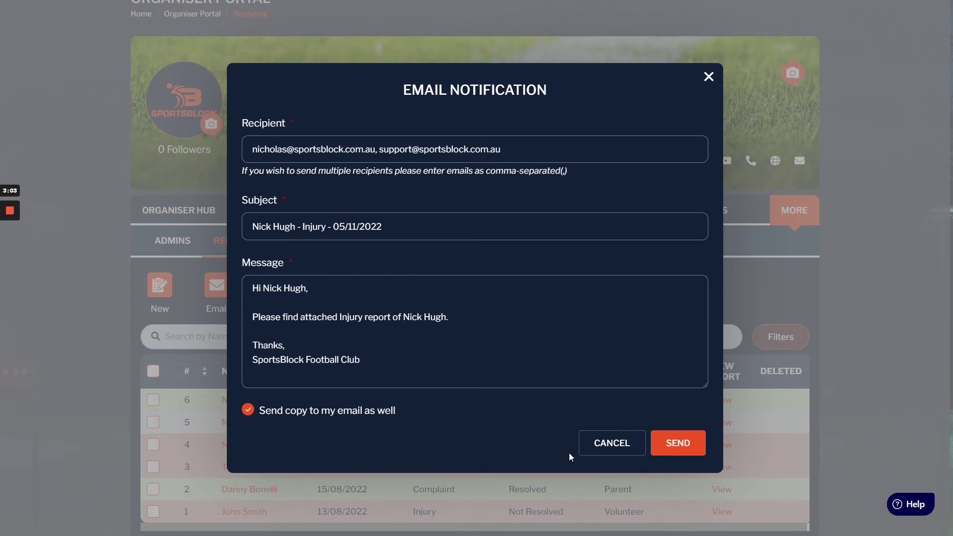
pyautogui.click(697, 440)
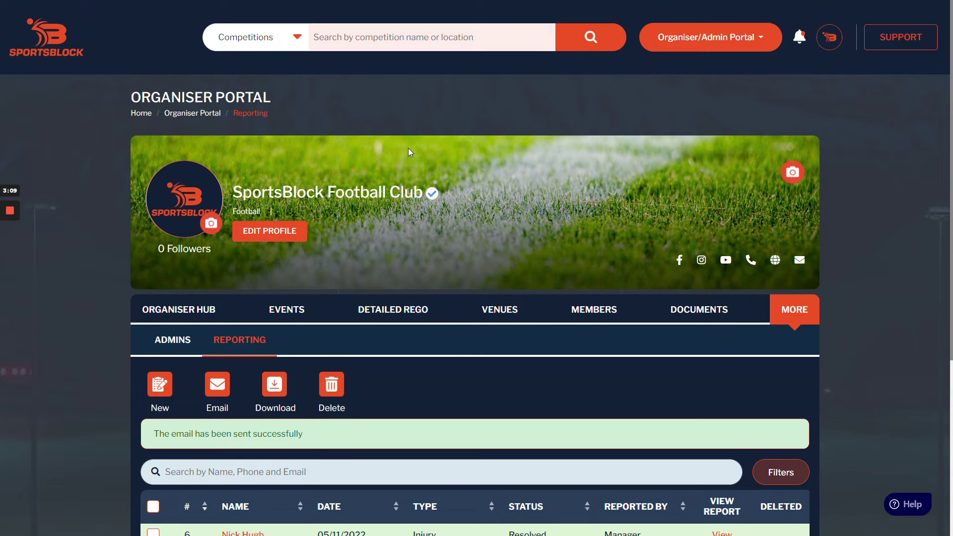
# - View report 6, the 05/11/2022 injury report, and scroll through it
pyautogui.scroll(-5, 419, 194)
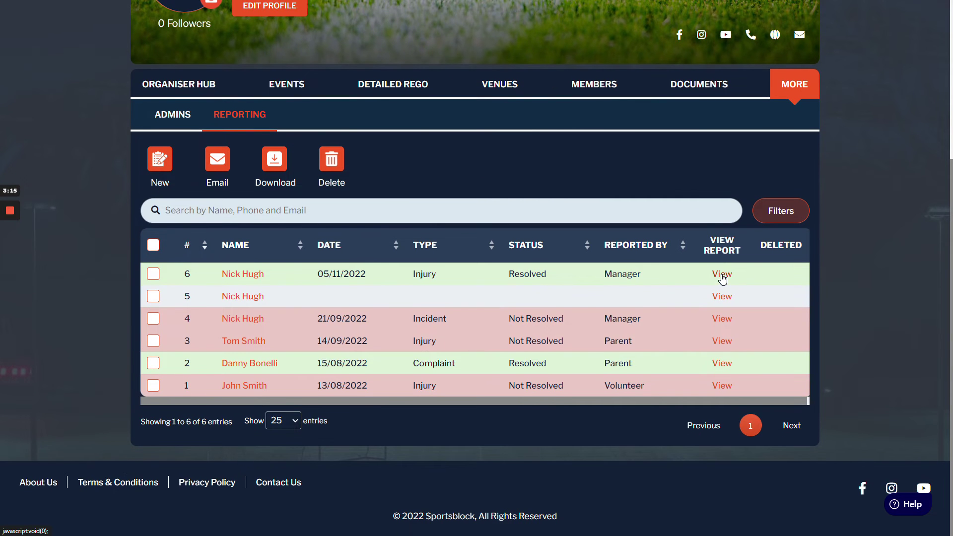
pyautogui.click(722, 277)
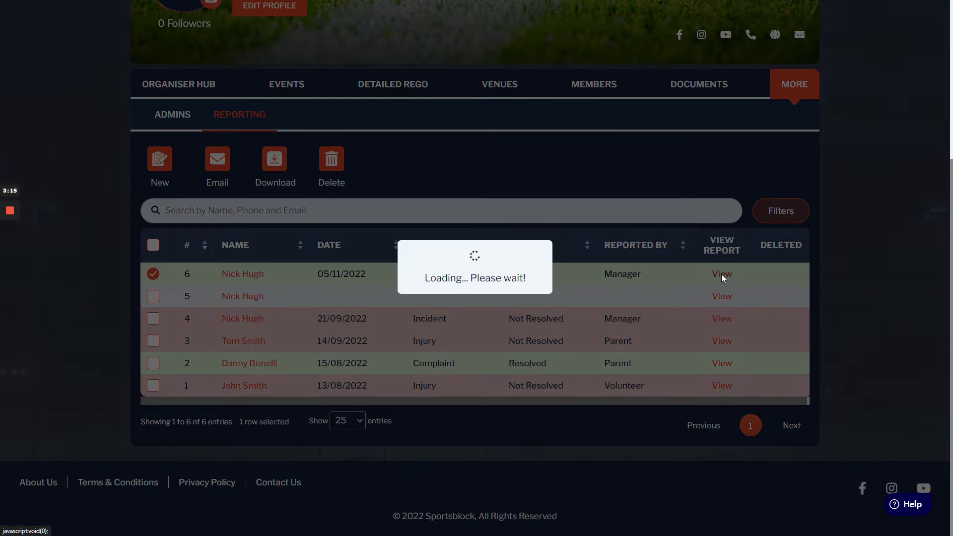
pyautogui.scroll(-4, 703, 271)
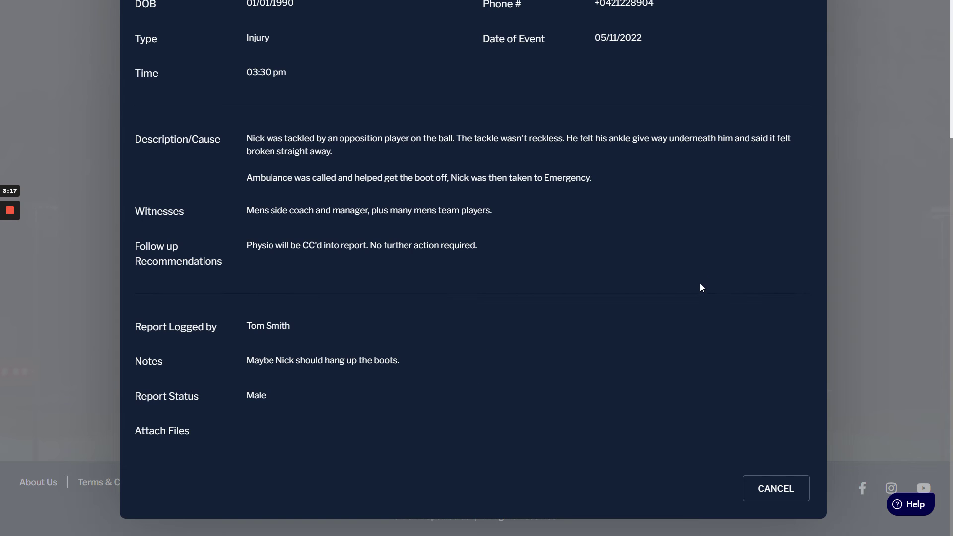
pyautogui.scroll(4, 701, 285)
# - Switch report 6 to edit mode, review the form, then close it without saving
pyautogui.click(287, 54)
pyautogui.scroll(-5, 293, 67)
pyautogui.scroll(5, 790, 188)
pyautogui.scroll(-5, 789, 189)
pyautogui.scroll(-3, 788, 191)
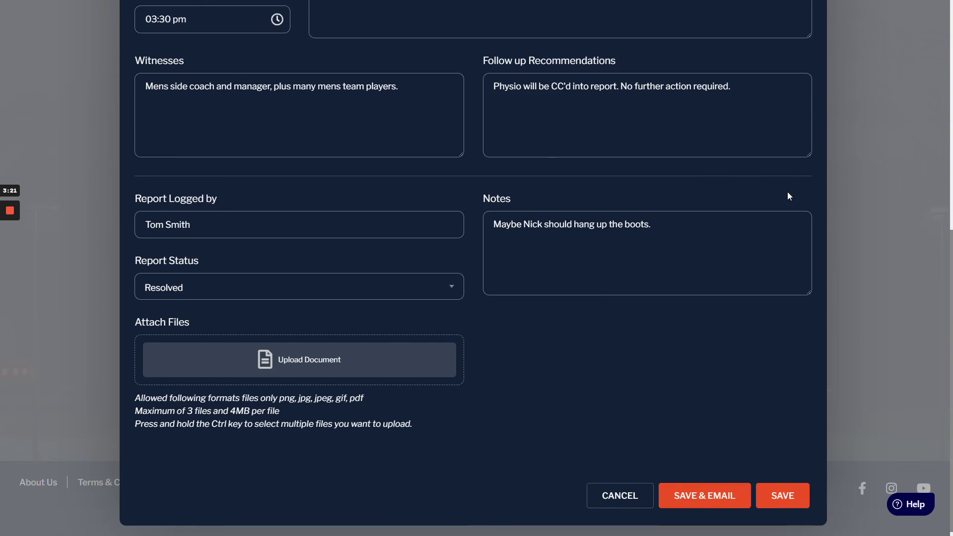
pyautogui.scroll(8, 795, 184)
pyautogui.click(812, 31)
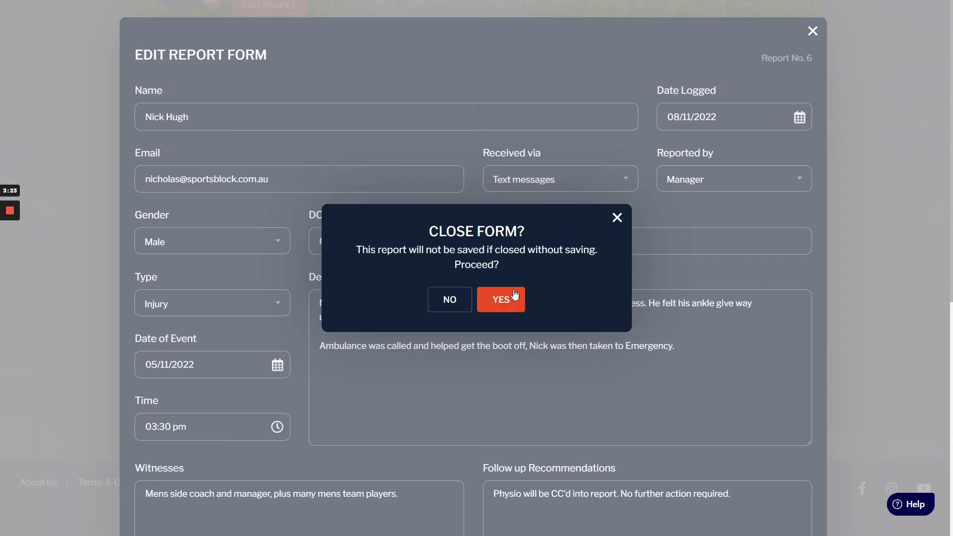
pyautogui.click(511, 298)
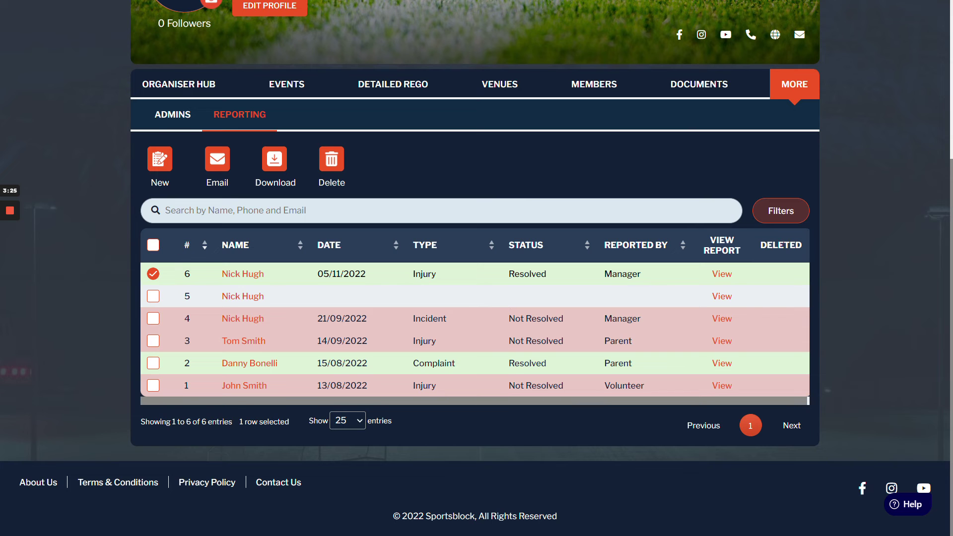
# - Search reports by the player's name, clear the search, and select the 05/11/2022 report
pyautogui.write('Nick')
pyautogui.hotkey('ctrl', 'a')
pyautogui.press('BackSpace')
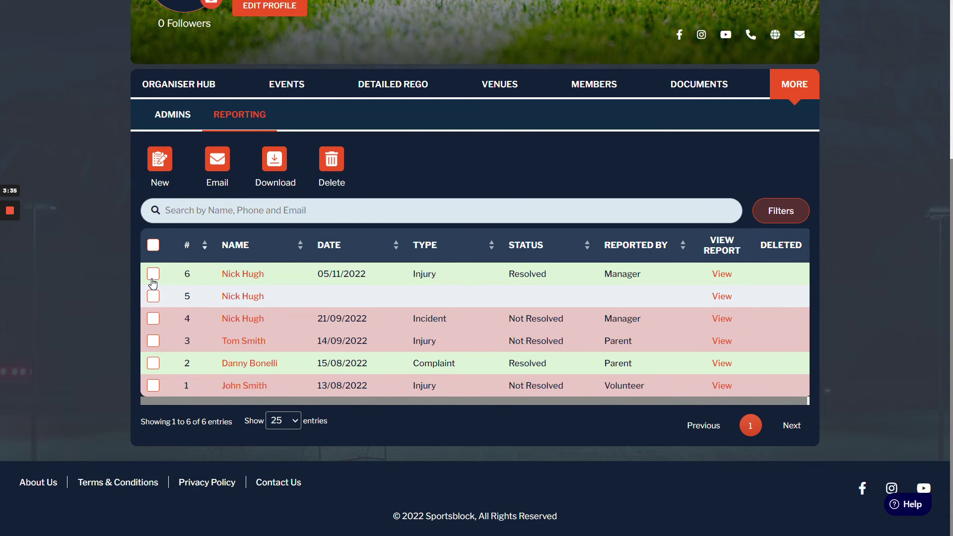
pyautogui.click(153, 276)
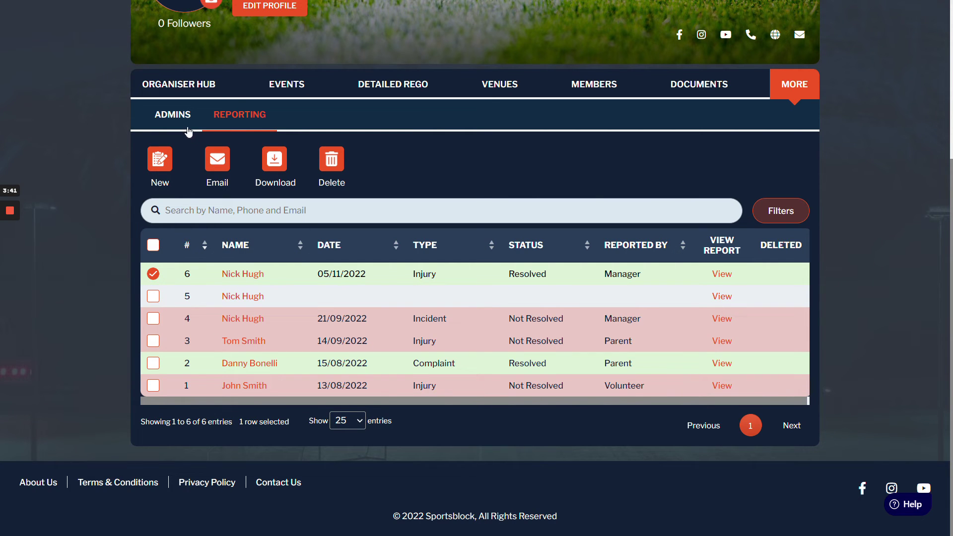
# - Open and dismiss the email form, then download the selected report as a PDF
pyautogui.click(209, 162)
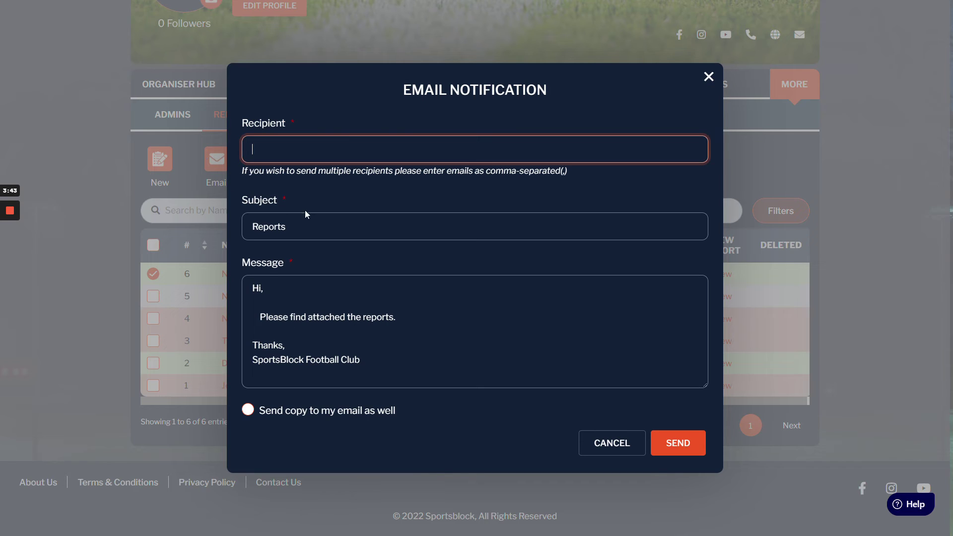
pyautogui.click(274, 227)
pyautogui.click(301, 264)
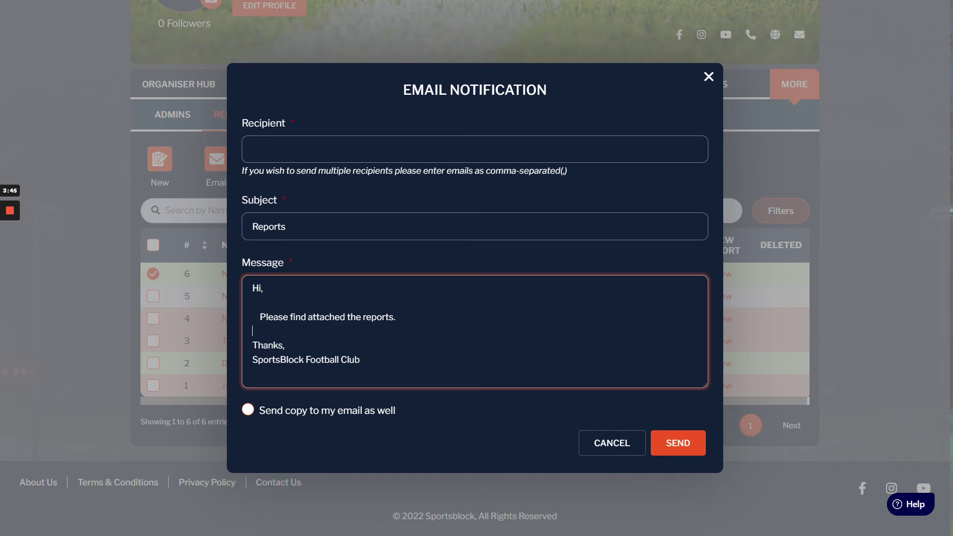
pyautogui.click(322, 410)
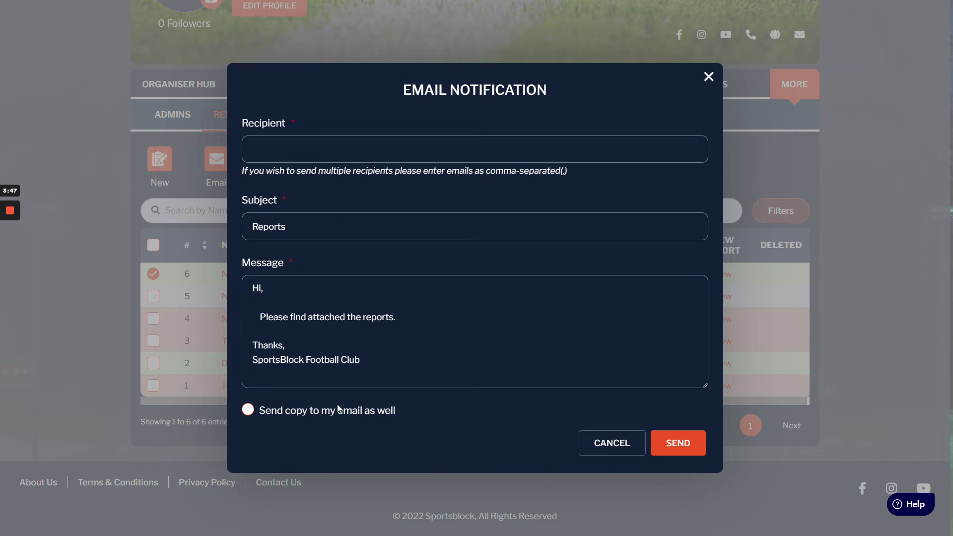
pyautogui.click(712, 88)
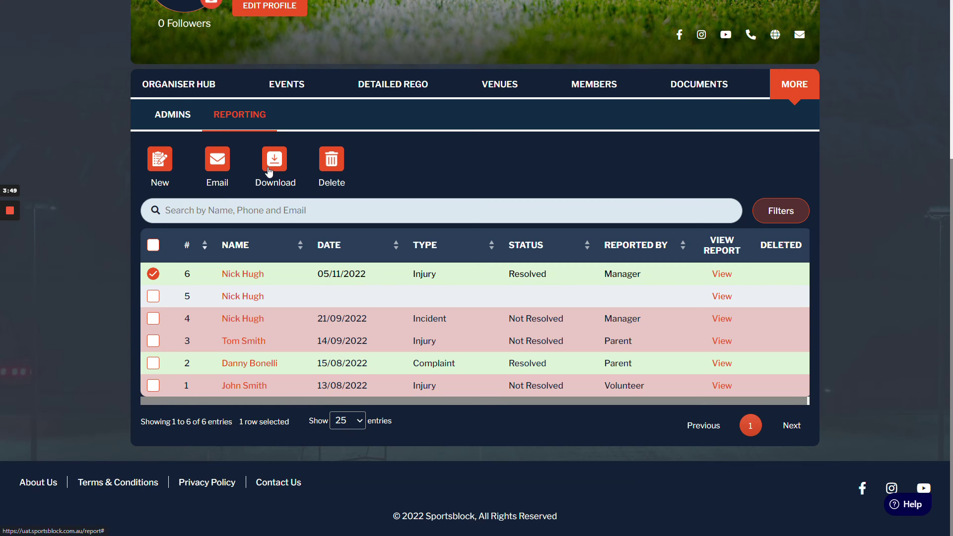
pyautogui.click(272, 168)
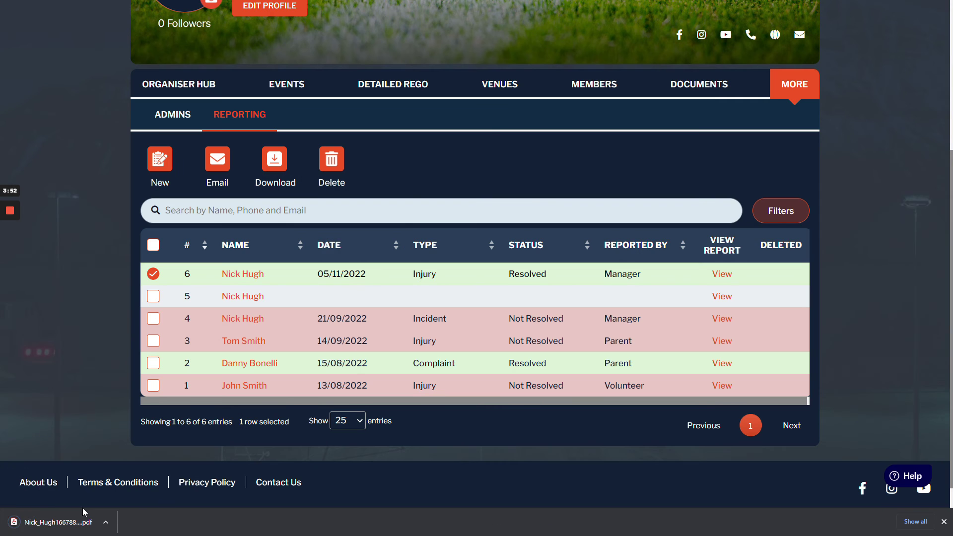
# - Open the downloaded injury report PDF, scroll through it, and return to the SportsBlock tab
pyautogui.click(83, 517)
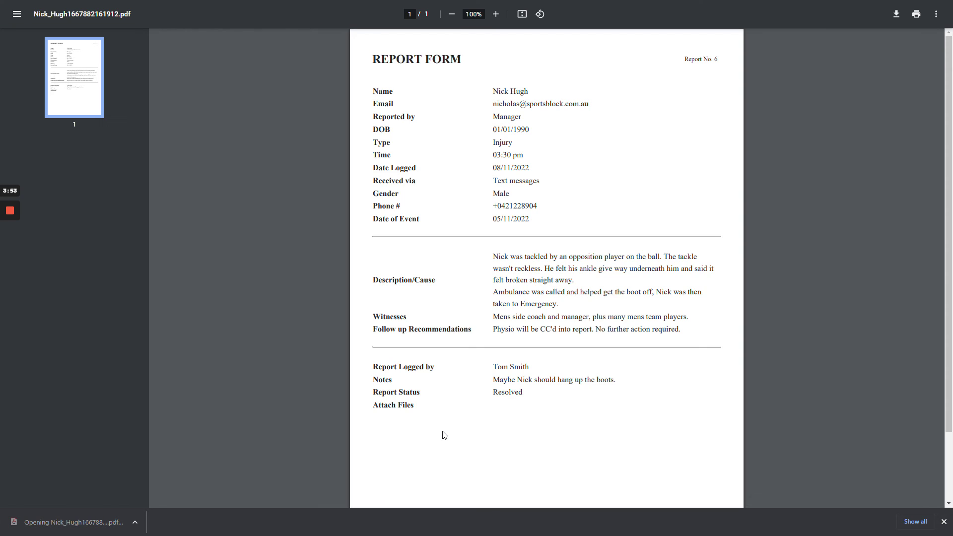
pyautogui.scroll(-1, 556, 102)
pyautogui.scroll(1, 632, 234)
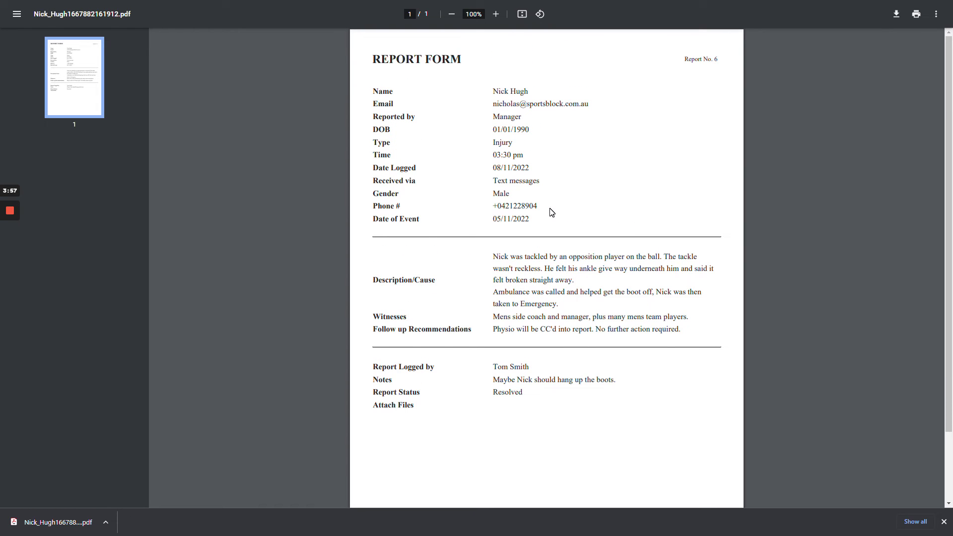
pyautogui.moveTo(4, 246)
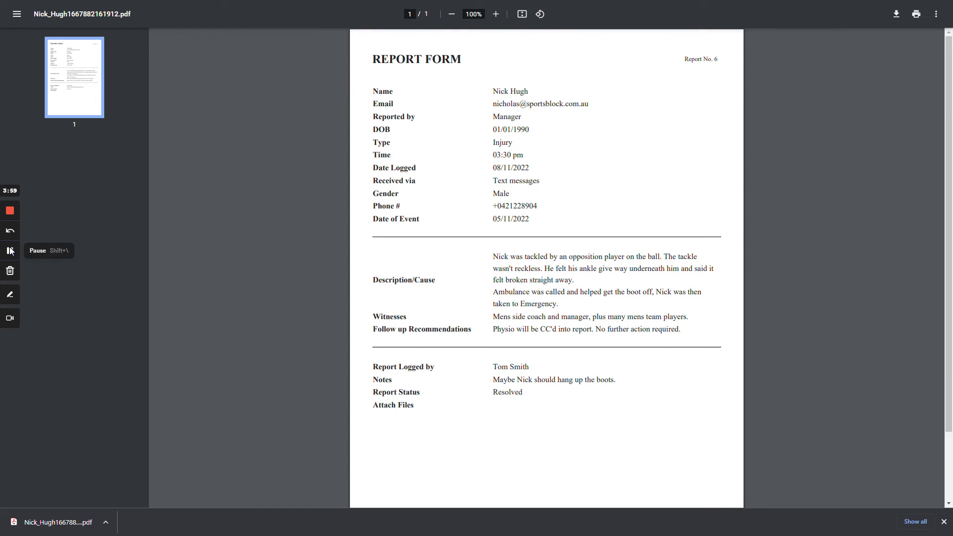
pyautogui.click(10, 251)
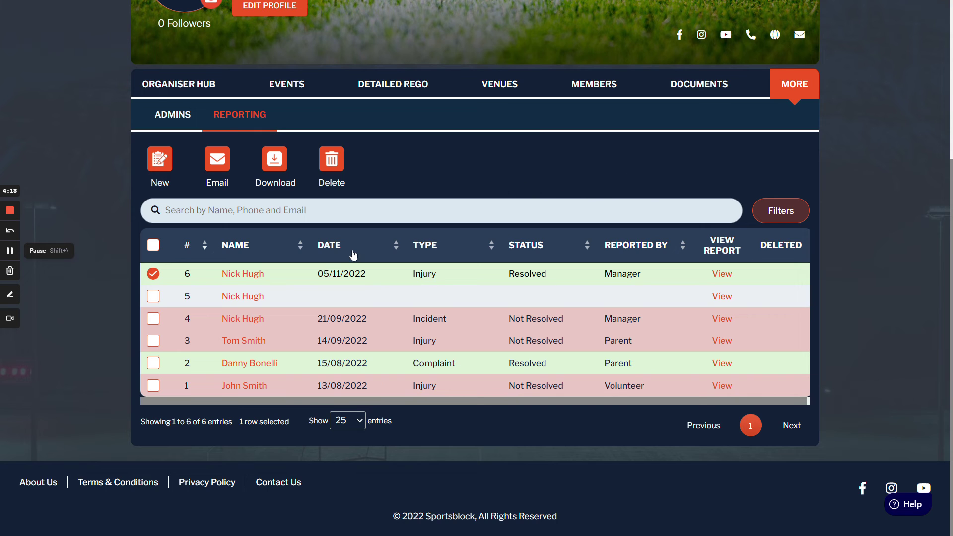
# - With only report 6 selected, delete it from the toolbar and confirm with YES
pyautogui.click(153, 387)
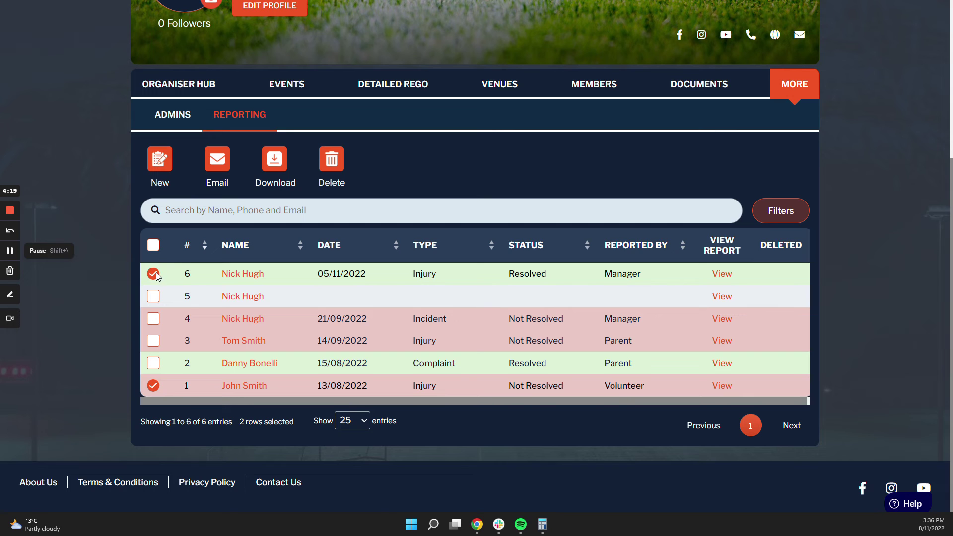
pyautogui.click(153, 385)
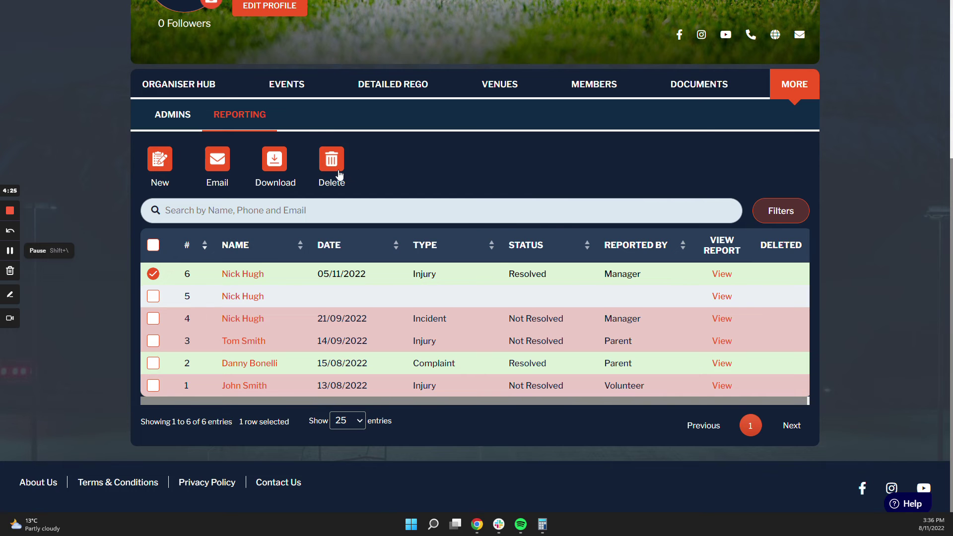
pyautogui.click(335, 173)
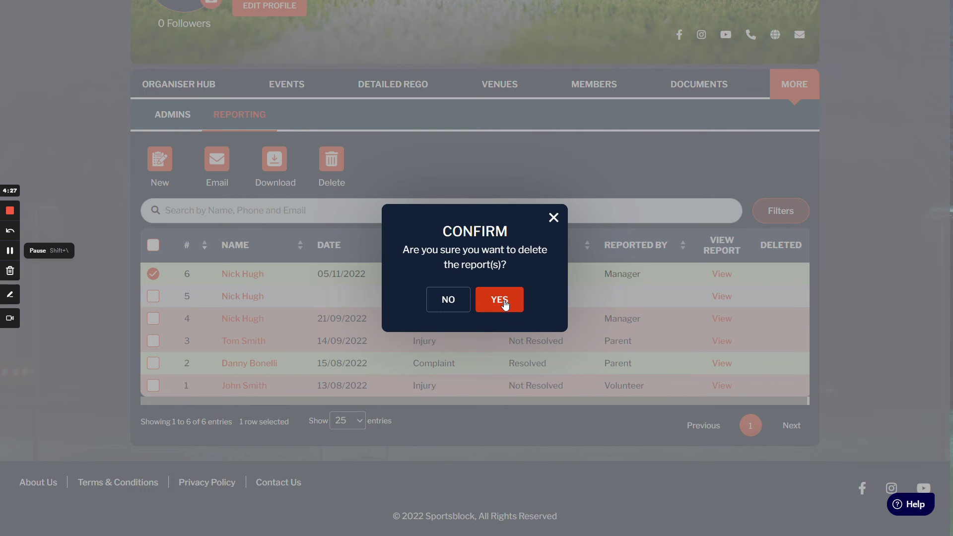
pyautogui.click(504, 302)
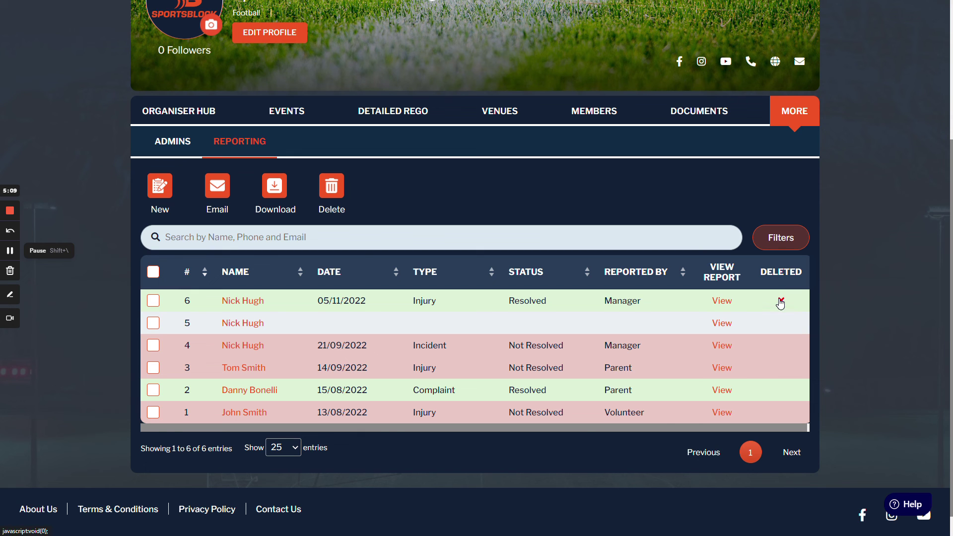
# - Cancel report 6's pending deletion from its DELETED column and confirm with YES
pyautogui.click(781, 301)
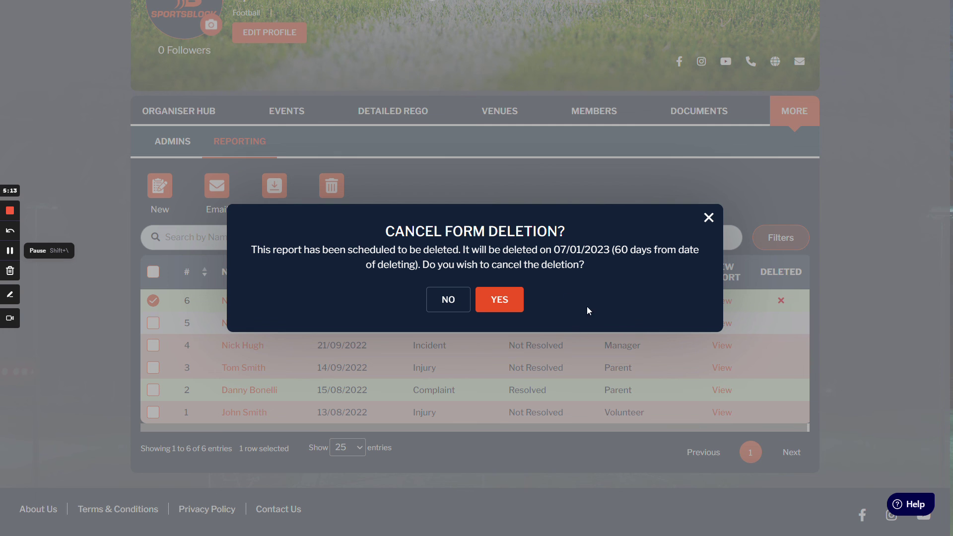
pyautogui.click(501, 299)
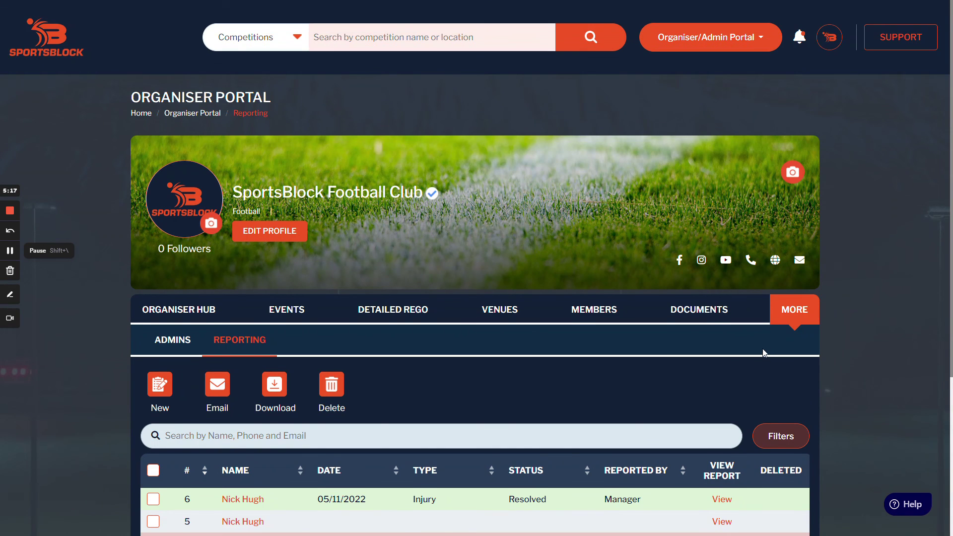
pyautogui.scroll(-4, 764, 353)
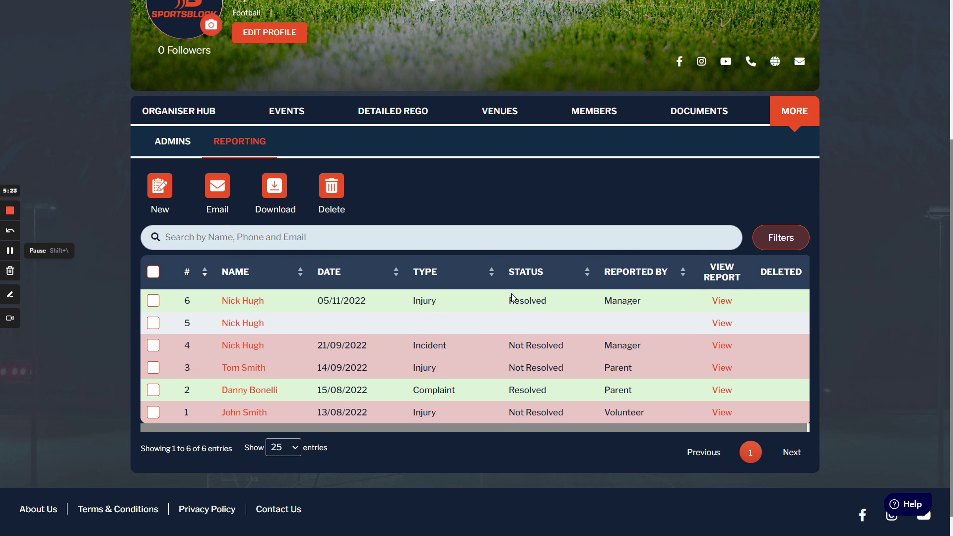
pyautogui.scroll(4, 926, 378)
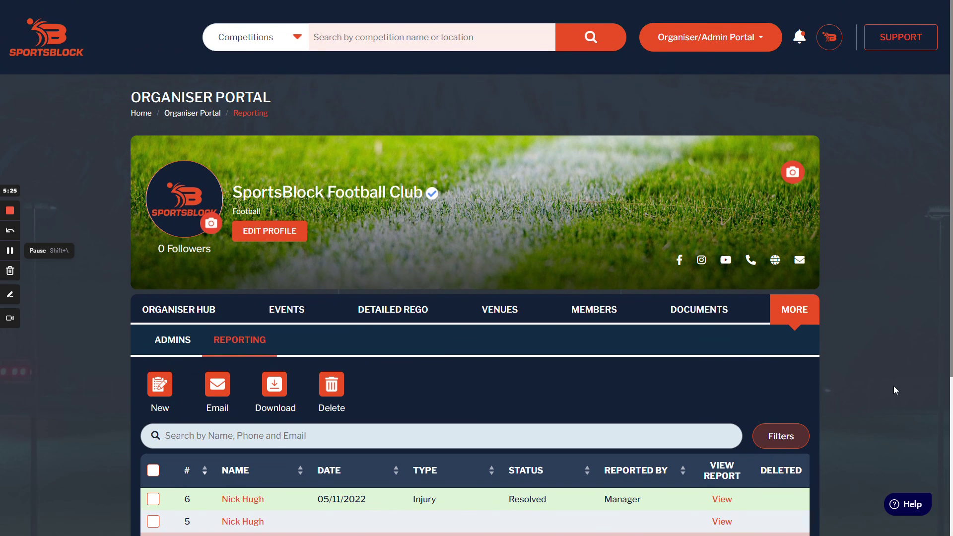
pyautogui.scroll(-2, 883, 397)
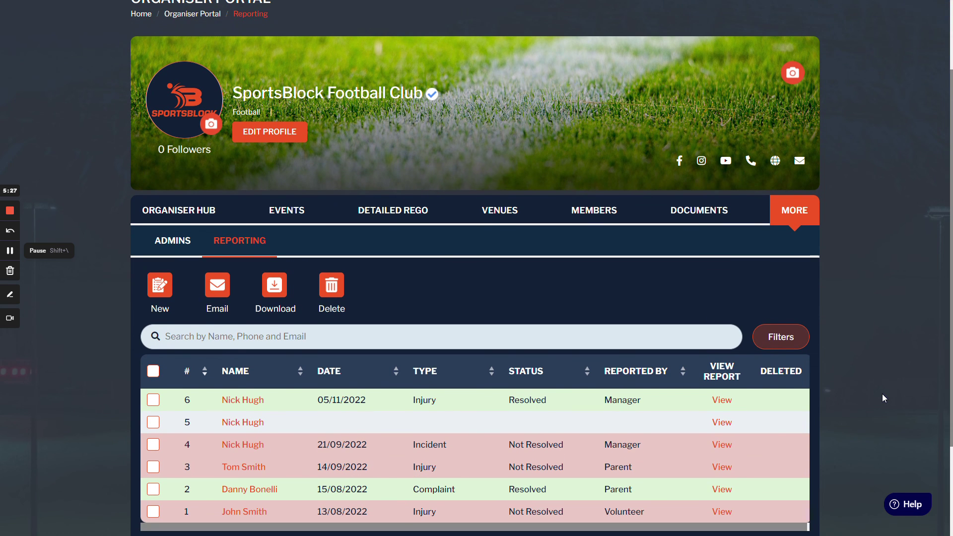